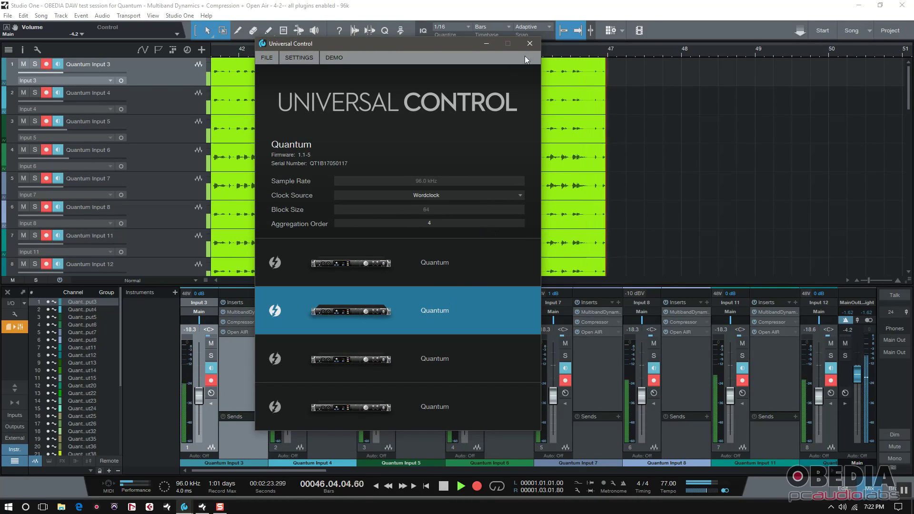
# - Close the Universal Control window to get back to the 96 kHz tracking session
pyautogui.click(529, 44)
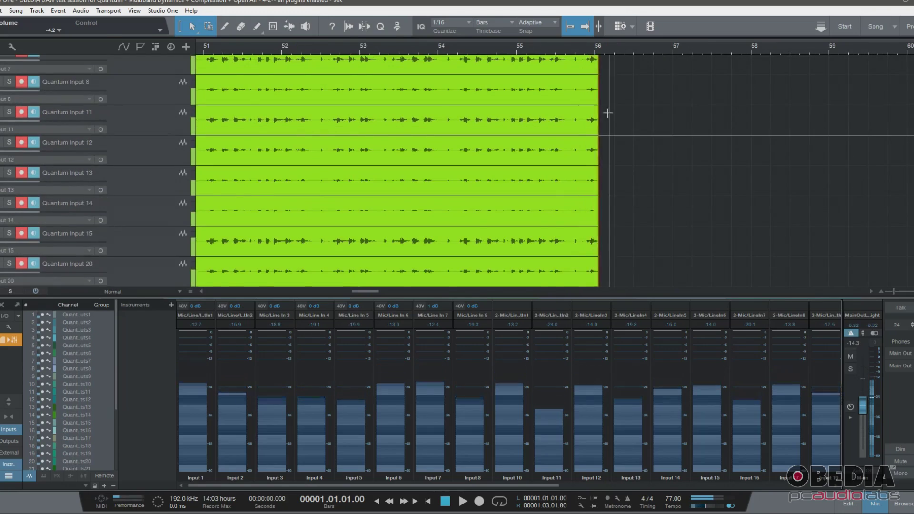
pyautogui.scroll(-5, 607, 111)
pyautogui.scroll(-5, 603, 112)
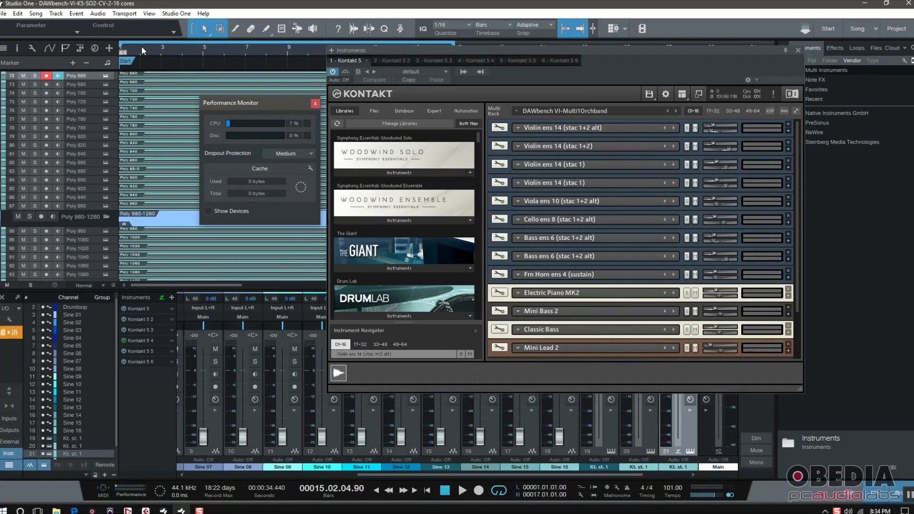
# - Start the Kontakt polyphony test playback and show Task Manager's CPU performance graphs maximized
pyautogui.click(141, 47)
pyautogui.press('space')
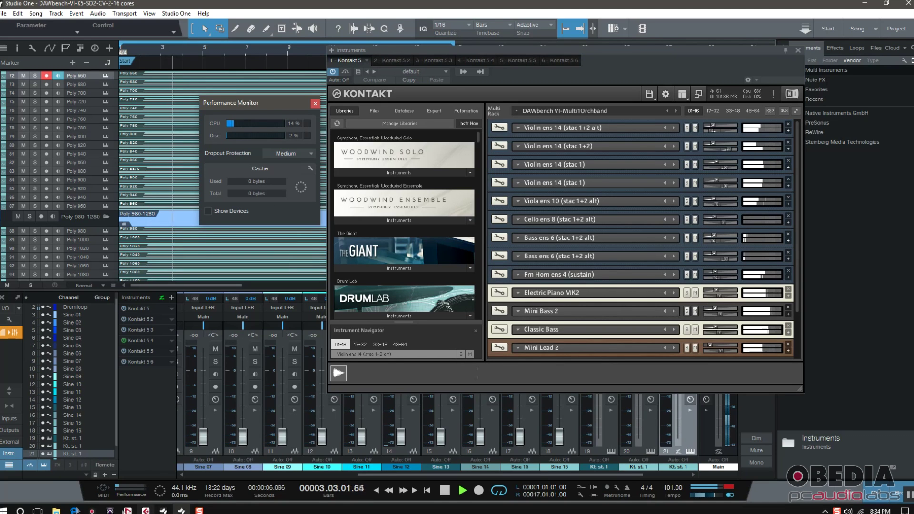
pyautogui.press('super+x')
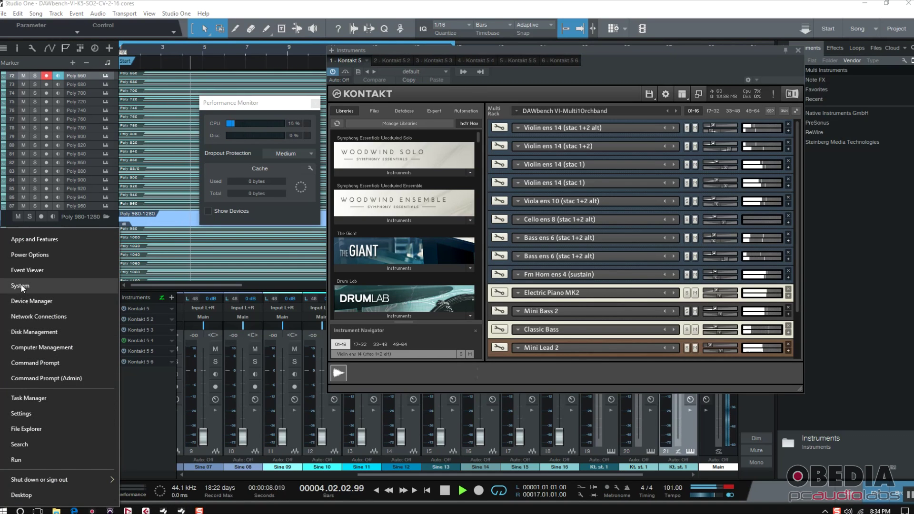
pyautogui.click(30, 400)
pyautogui.click(300, 60)
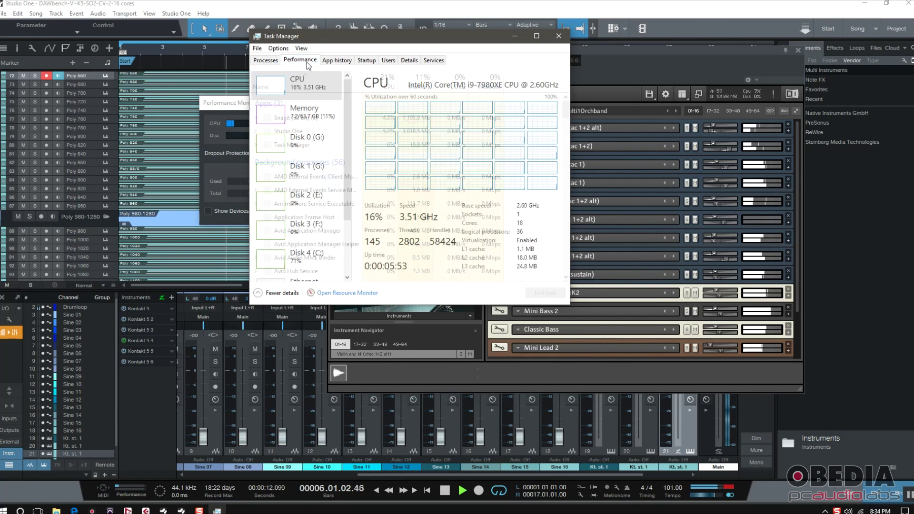
pyautogui.click(537, 35)
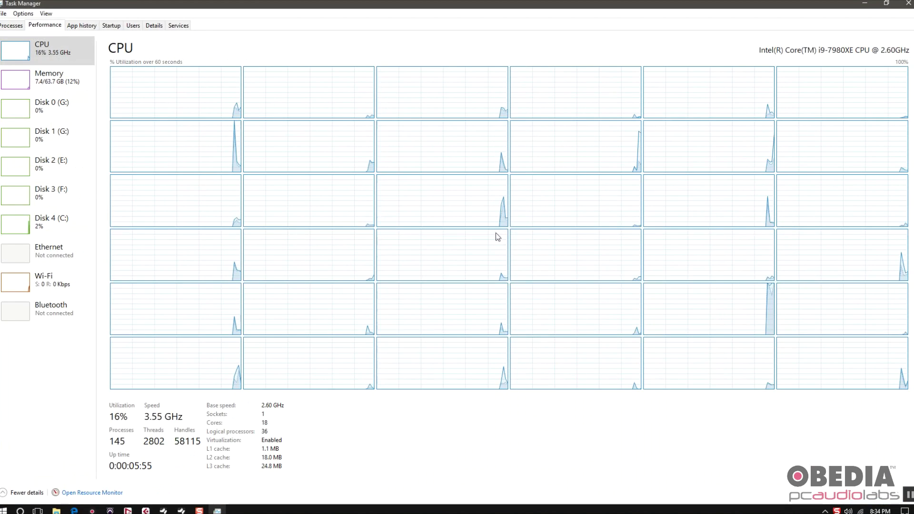
# - Confirm in Audio Setup that the device block size stays at 64 samples, repositioning the Kontakt window
pyautogui.hotkey('alt', 'Tab')
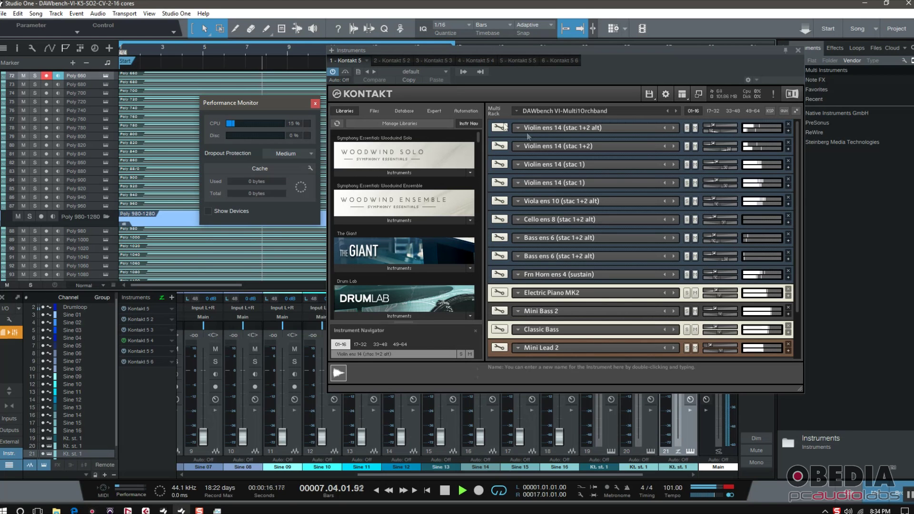
pyautogui.moveTo(404, 48); pyautogui.dragTo(435, 61)
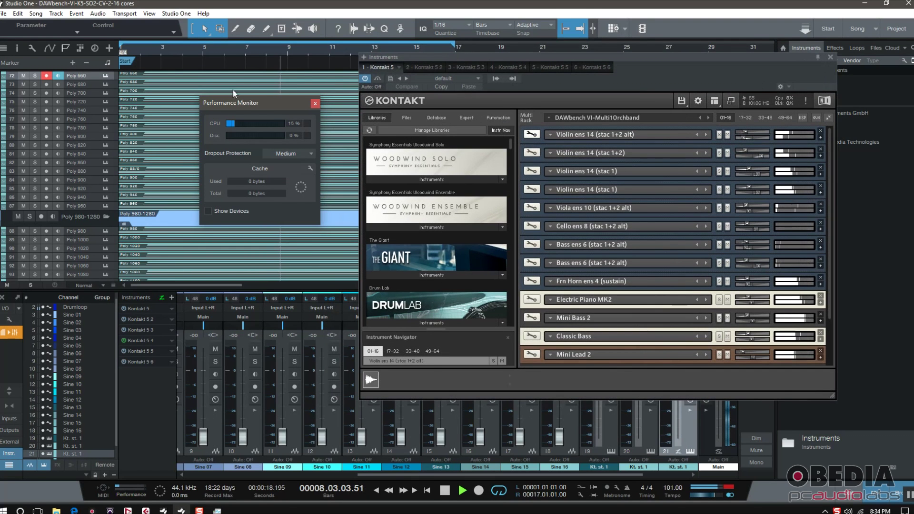
pyautogui.moveTo(247, 104); pyautogui.dragTo(266, 107)
pyautogui.scroll(-5, 101, 183)
pyautogui.scroll(-3, 102, 183)
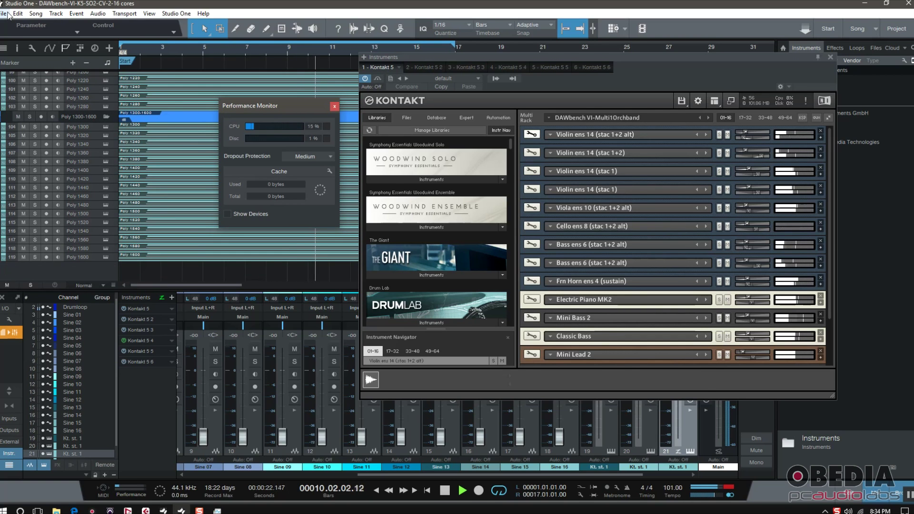
pyautogui.hotkey('ctrl', ',')
pyautogui.click(229, 150)
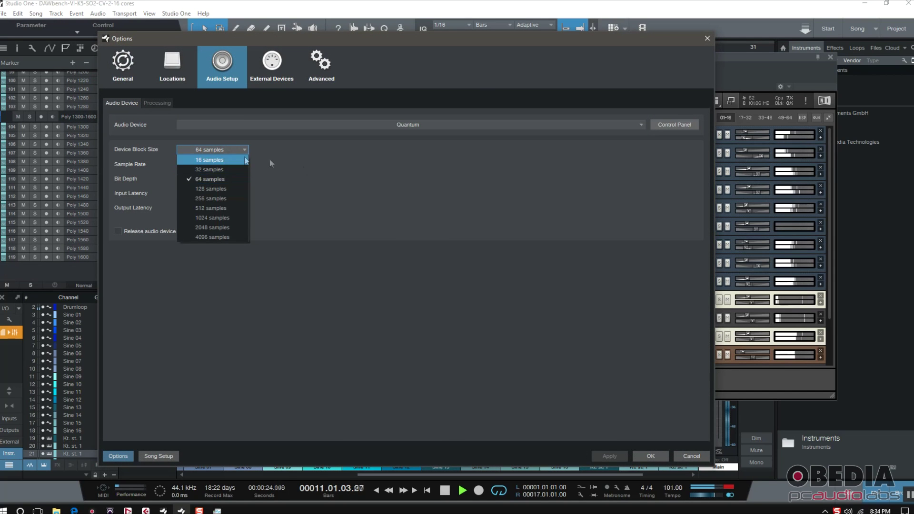
pyautogui.click(493, 212)
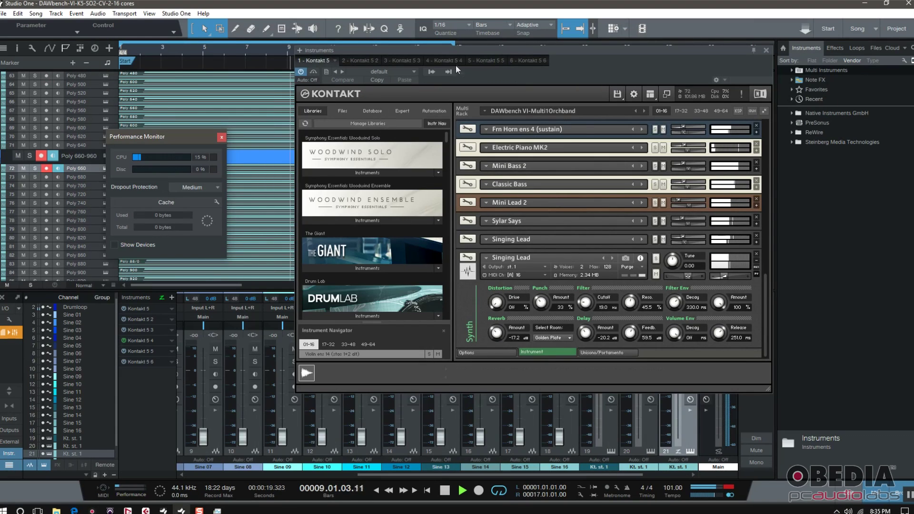
pyautogui.moveTo(457, 53); pyautogui.dragTo(434, 77)
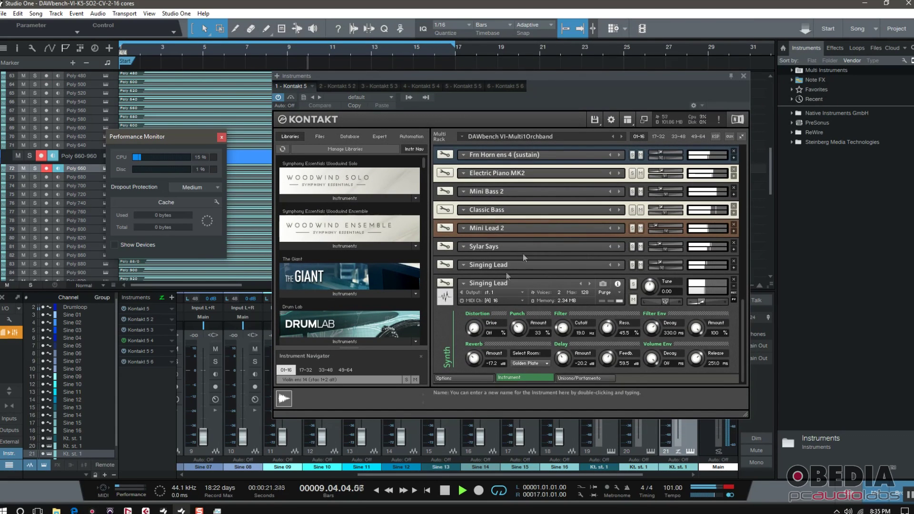
pyautogui.scroll(3, 519, 263)
pyautogui.scroll(-3, 519, 264)
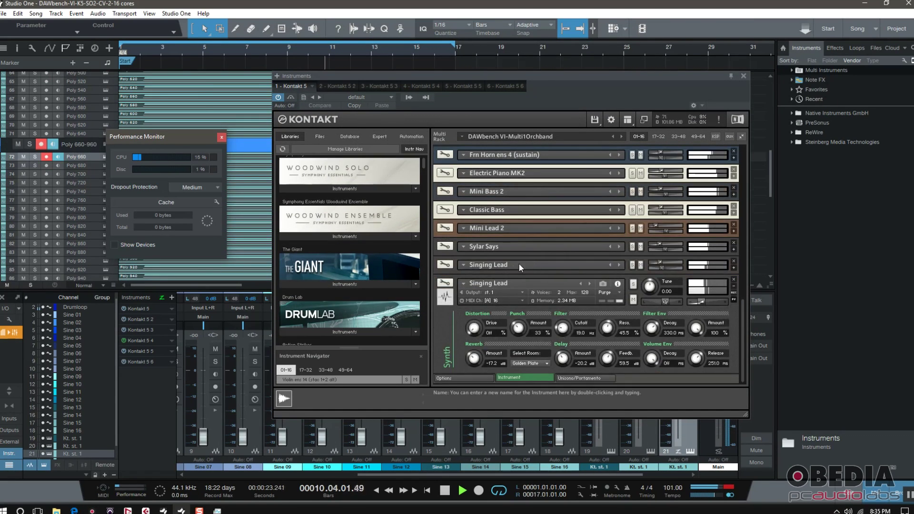
pyautogui.scroll(-1, 349, 249)
pyautogui.scroll(-2, 236, 166)
pyautogui.scroll(-2, 235, 170)
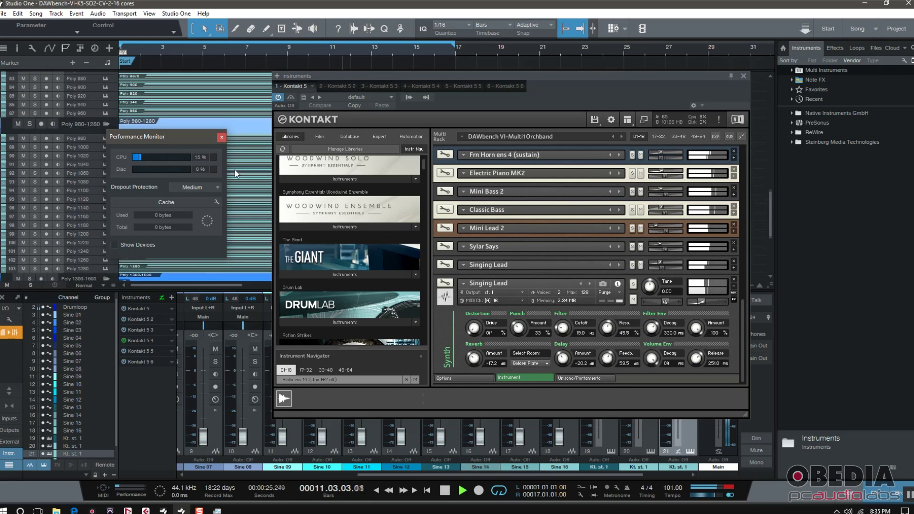
pyautogui.scroll(-1, 222, 168)
pyautogui.moveTo(169, 139); pyautogui.dragTo(195, 132)
pyautogui.scroll(5, 66, 166)
pyautogui.scroll(5, 58, 173)
pyautogui.scroll(3, 59, 174)
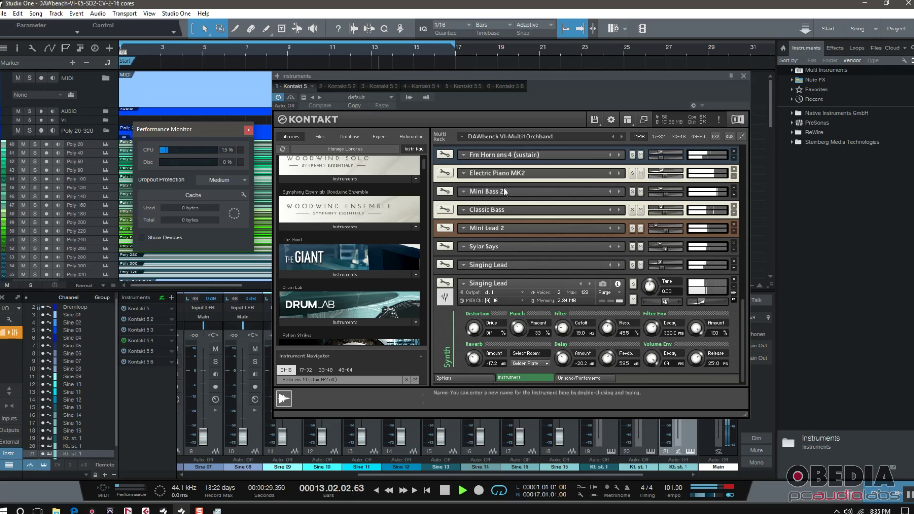
pyautogui.moveTo(514, 77); pyautogui.dragTo(527, 61)
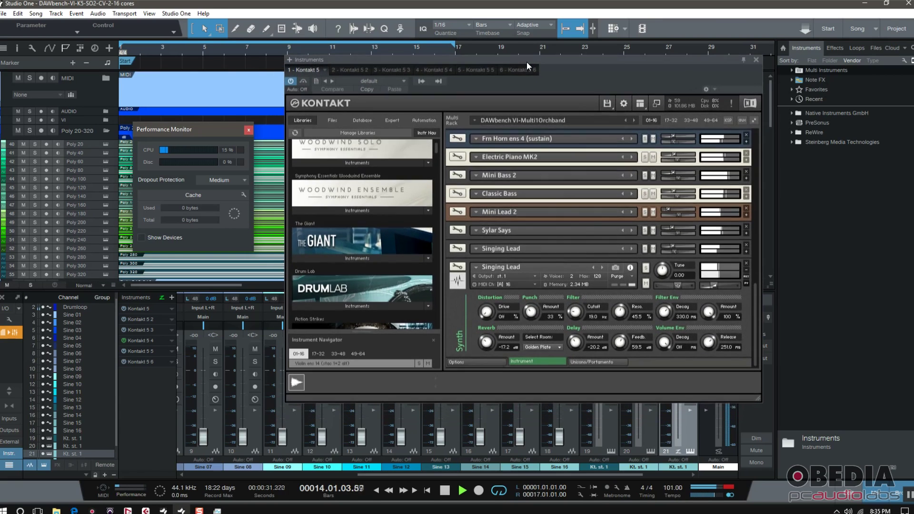
pyautogui.scroll(5, 553, 285)
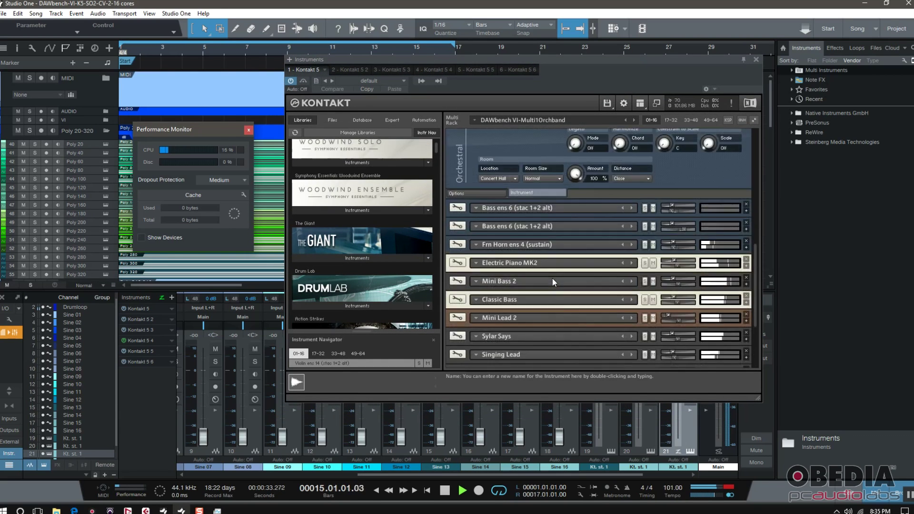
pyautogui.scroll(5, 550, 282)
pyautogui.scroll(4, 545, 282)
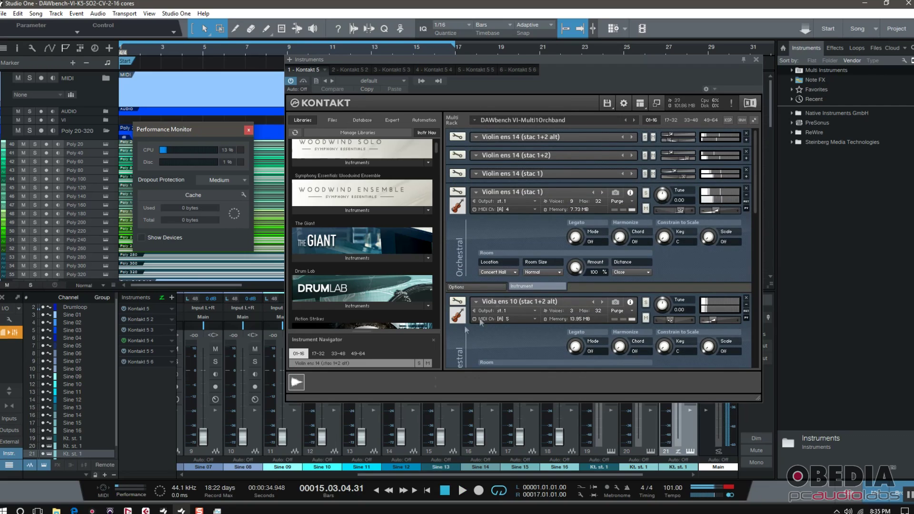